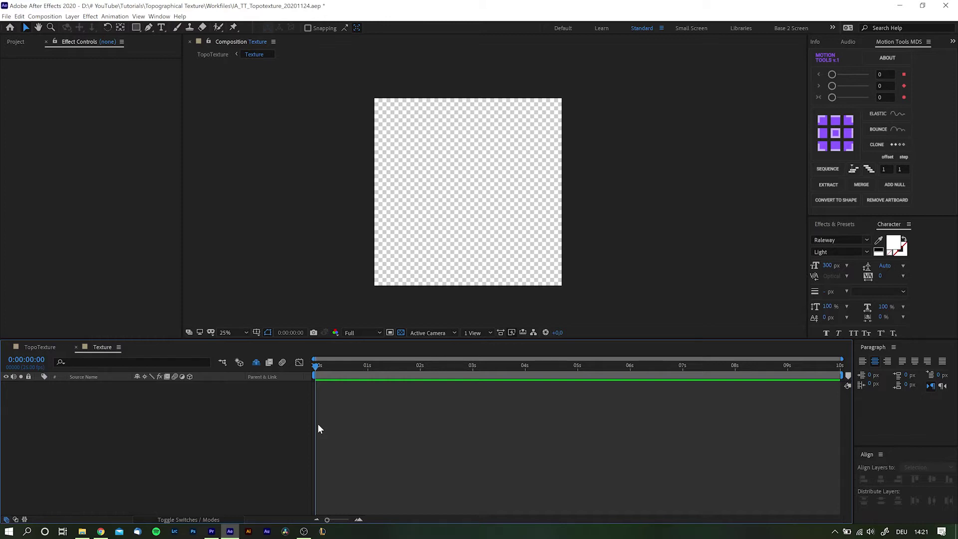
- Add a new dark gray solid with Fractal Noise at Contrast 532 and Brightness -21
{"action": "key", "text": "ctrl+y"}
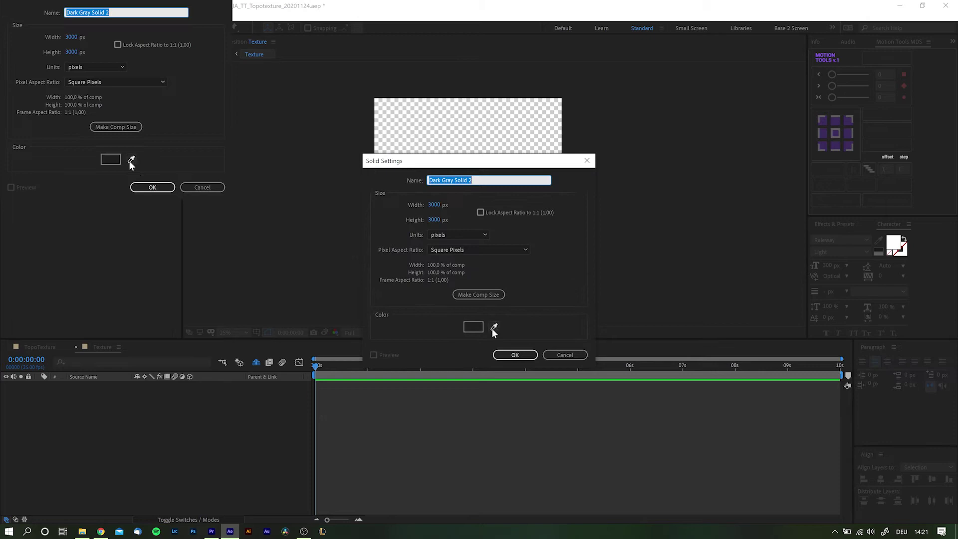
{"action": "left_click", "coordinate": [515, 355]}
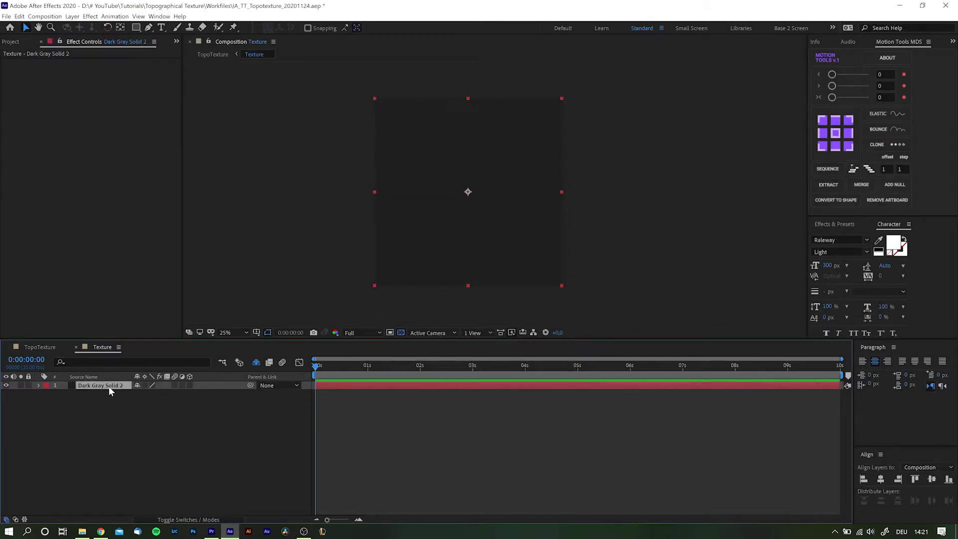
{"action": "key", "text": "ctrl+space"}
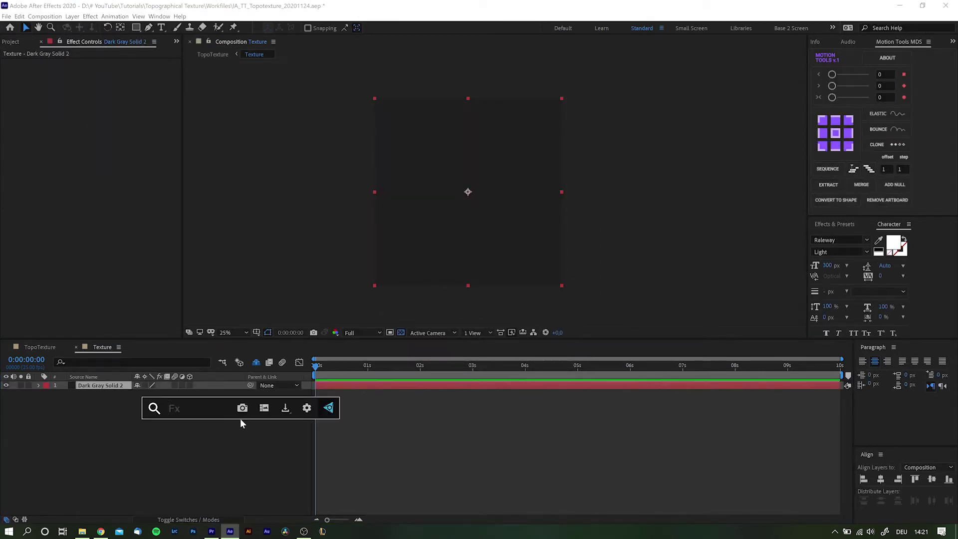
{"action": "type", "text": "fractal"}
{"action": "key", "text": "Down"}
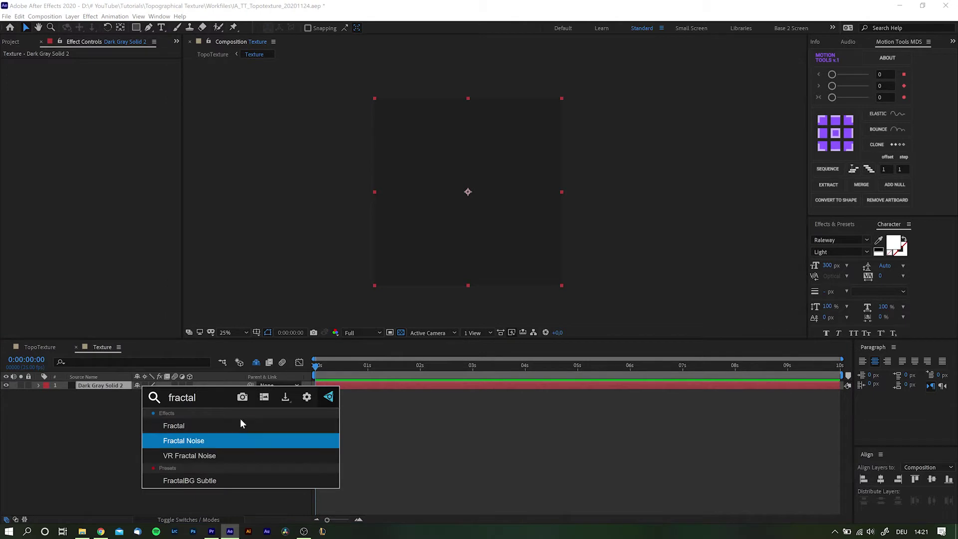
{"action": "key", "text": "Return"}
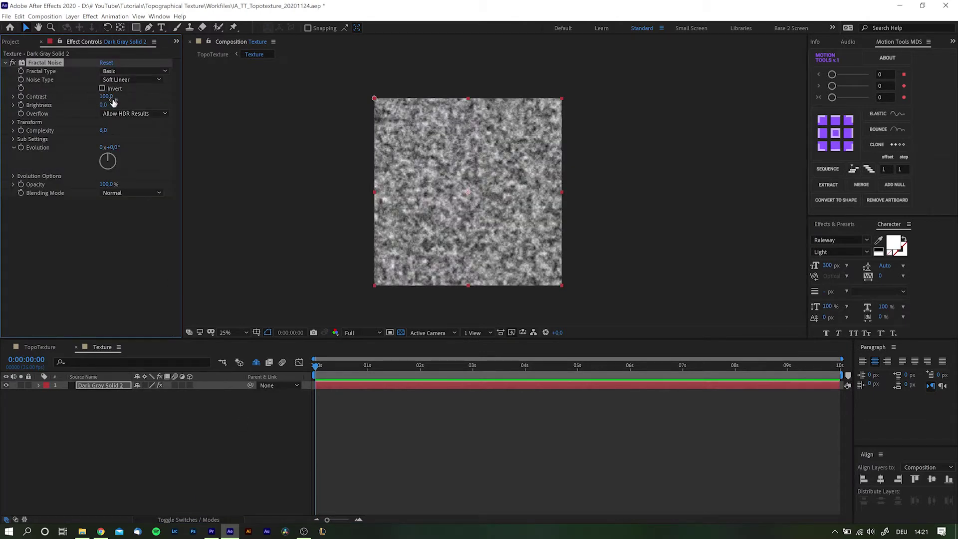
{"action": "left_click_drag", "start_coordinate": [104, 97], "coordinate": [238, 100]}
{"action": "left_click_drag", "start_coordinate": [103, 105], "coordinate": [142, 96]}
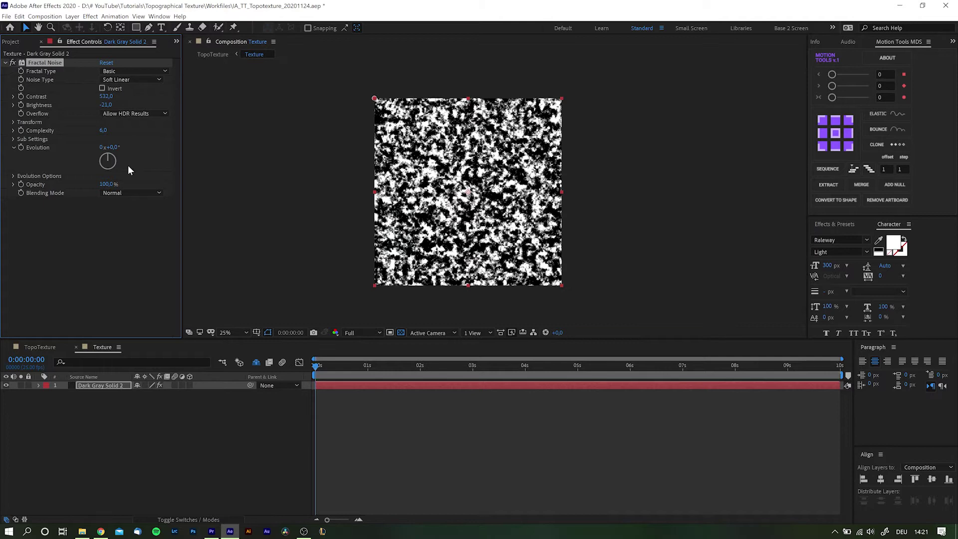
- Add Gaussian Blur to the solid with Blurriness 126.3 and Repeat Edge Pixels on
{"action": "left_click", "coordinate": [101, 385]}
{"action": "key", "text": "ctrl+space"}
{"action": "type", "text": "gaus"}
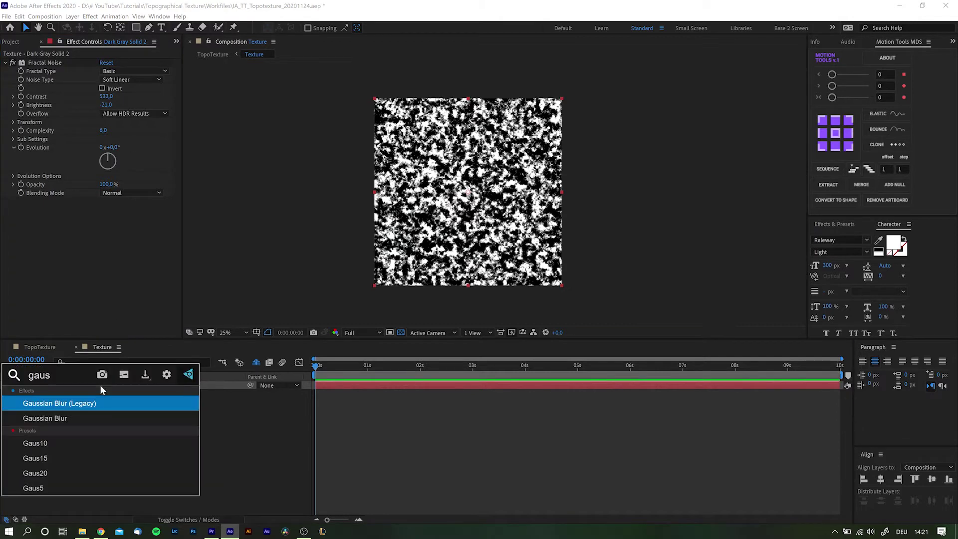
{"action": "key", "text": "Down"}
{"action": "key", "text": "Return"}
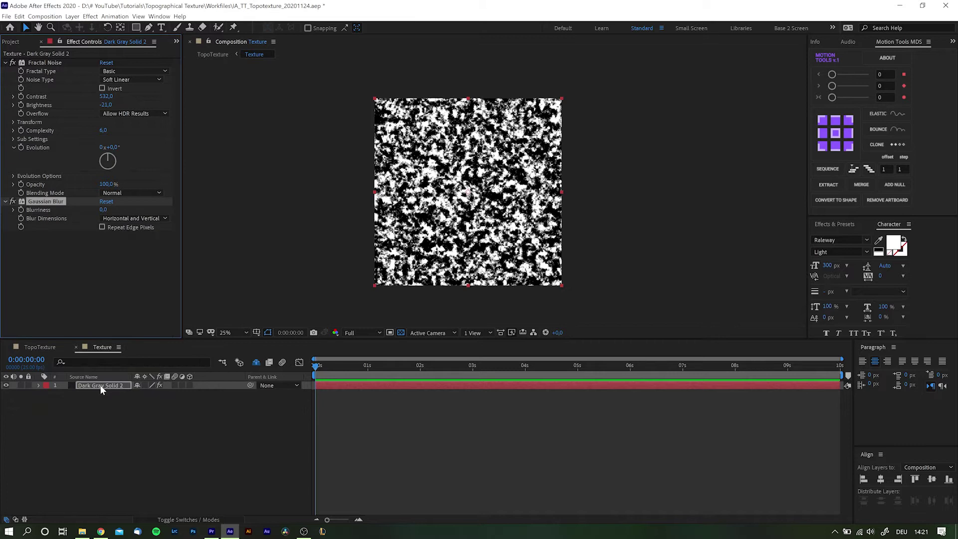
{"action": "left_click", "coordinate": [102, 227]}
{"action": "left_click_drag", "start_coordinate": [103, 211], "coordinate": [742, 218]}
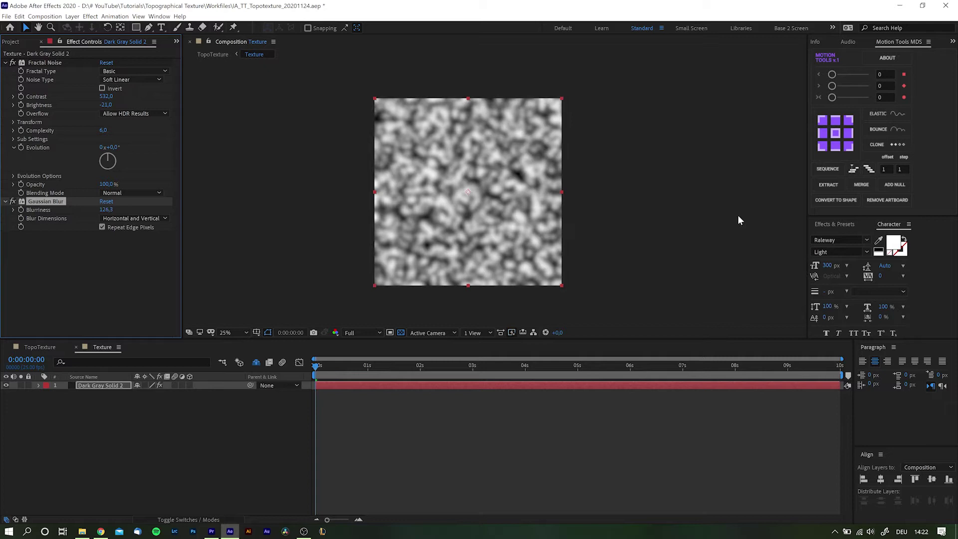
- Apply Posterize to the blurred noise with Level set to 10
{"action": "key", "text": "ctrl+space"}
{"action": "type", "text": "poste"}
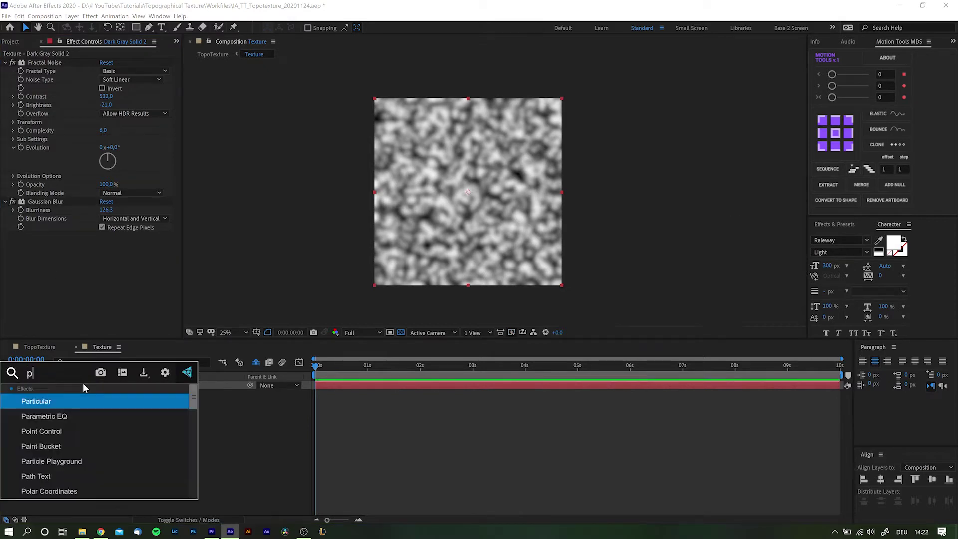
{"action": "key", "text": "Return"}
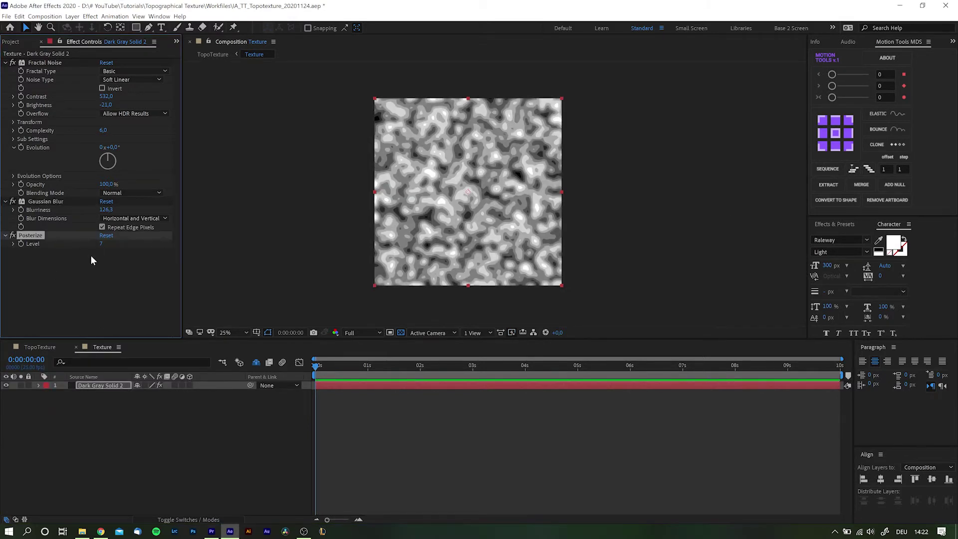
{"action": "left_click_drag", "start_coordinate": [103, 244], "coordinate": [112, 244]}
{"action": "scroll", "coordinate": [466, 188], "scroll_direction": "up", "scroll_amount": 2}
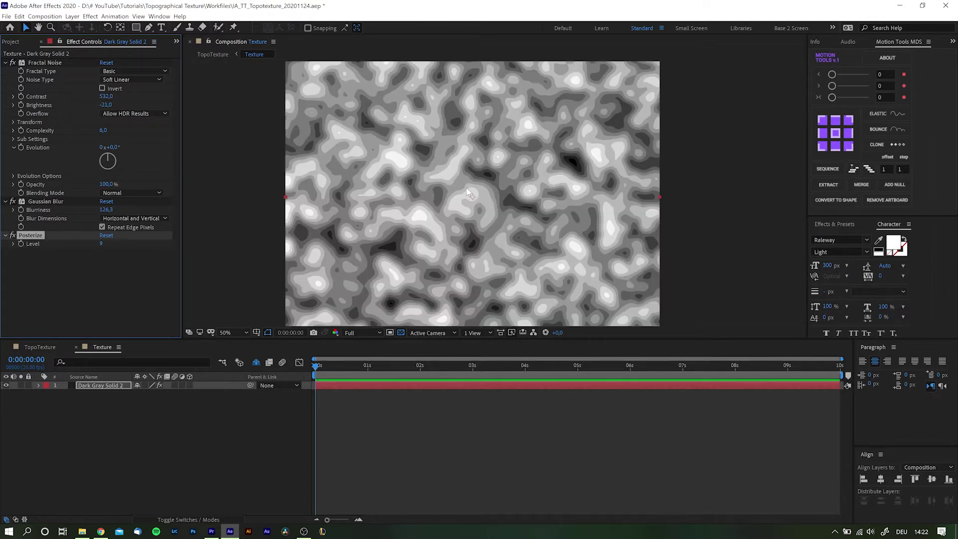
{"action": "scroll", "coordinate": [467, 190], "scroll_direction": "up", "scroll_amount": 2}
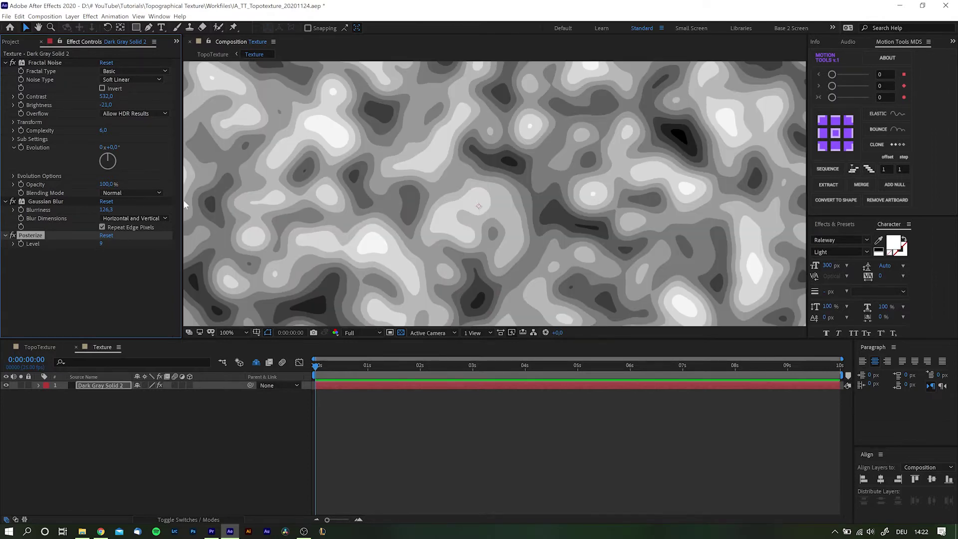
{"action": "left_click", "coordinate": [102, 244]}
{"action": "type", "text": "1200"}
{"action": "key", "text": "Return"}
- Apply Find Edges, then the Gaus5 blur preset, to outline the tone bands
{"action": "key", "text": "ctrl+space"}
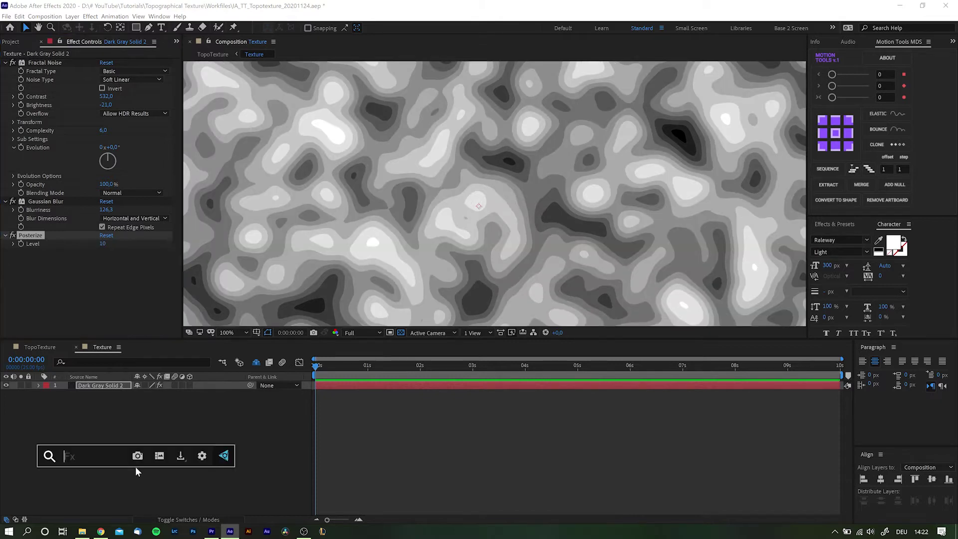
{"action": "type", "text": "find"}
{"action": "key", "text": "Return"}
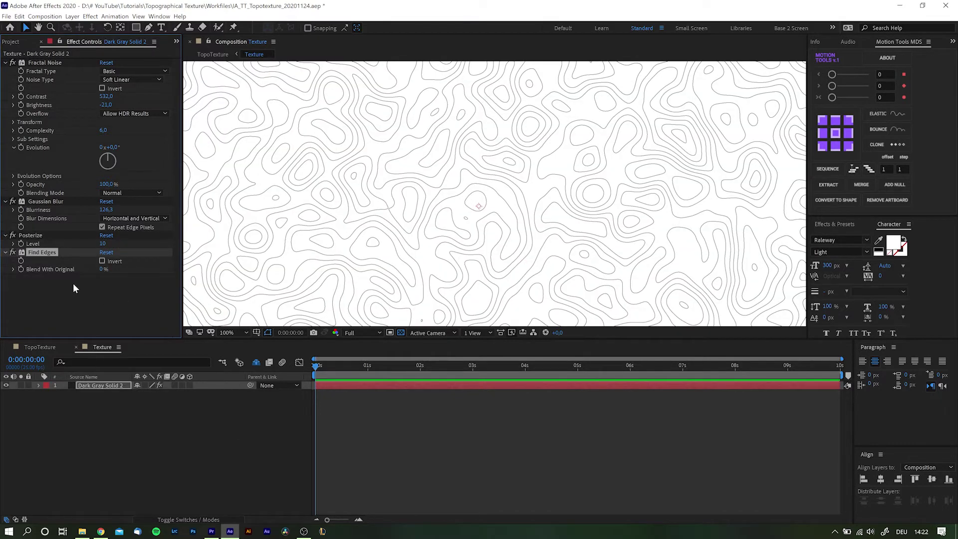
{"action": "key", "text": "ctrl+space"}
{"action": "type", "text": "gaus"}
{"action": "key", "text": "Down"}
{"action": "key", "text": "Down"}
{"action": "key", "text": "Down"}
{"action": "key", "text": "Down"}
{"action": "key", "text": "Down"}
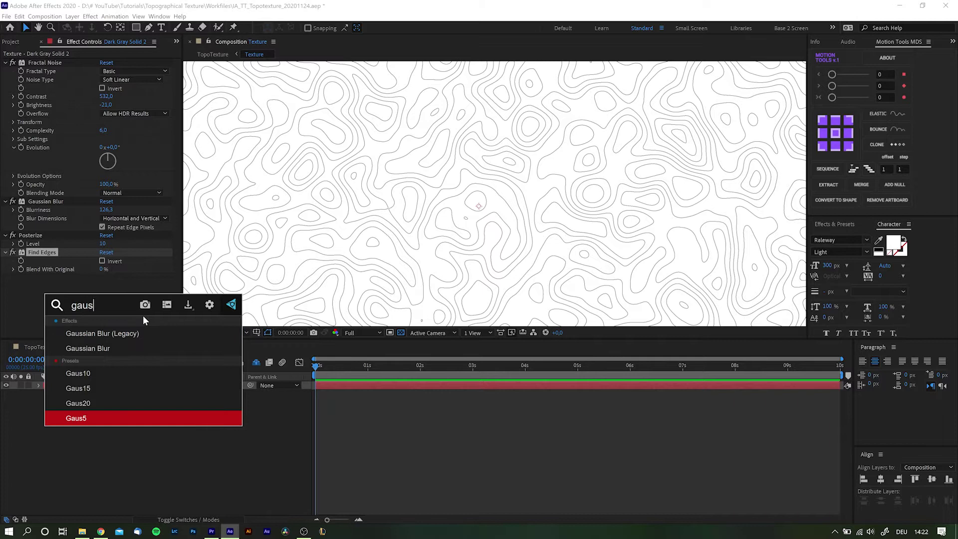
{"action": "key", "text": "Return"}
- Add Levels with Input White 248 and Input Black 216 for solid black lines
{"action": "key", "text": "ctrl+space"}
{"action": "type", "text": "level"}
{"action": "key", "text": "Return"}
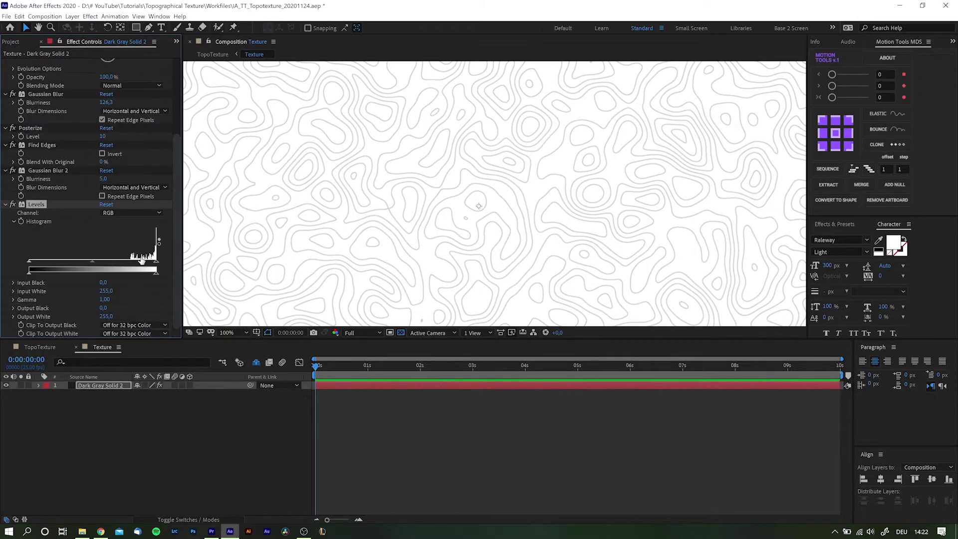
{"action": "left_click_drag", "start_coordinate": [156, 260], "coordinate": [153, 260]}
{"action": "left_click_drag", "start_coordinate": [30, 261], "coordinate": [136, 261]}
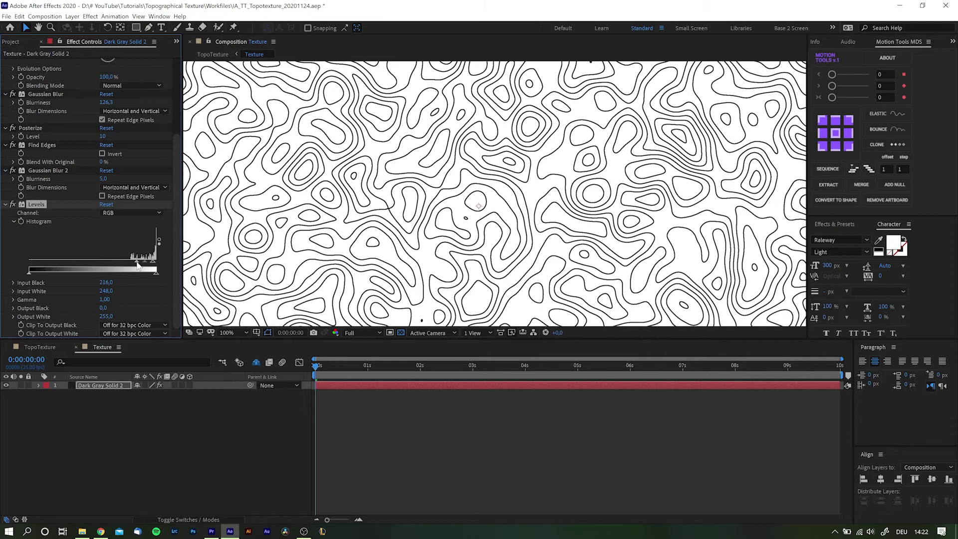
{"action": "left_click", "coordinate": [7, 204], "text": "ctrl"}
- Apply Shift Channels with Take Alpha From set to Luminance
{"action": "key", "text": "ctrl+space"}
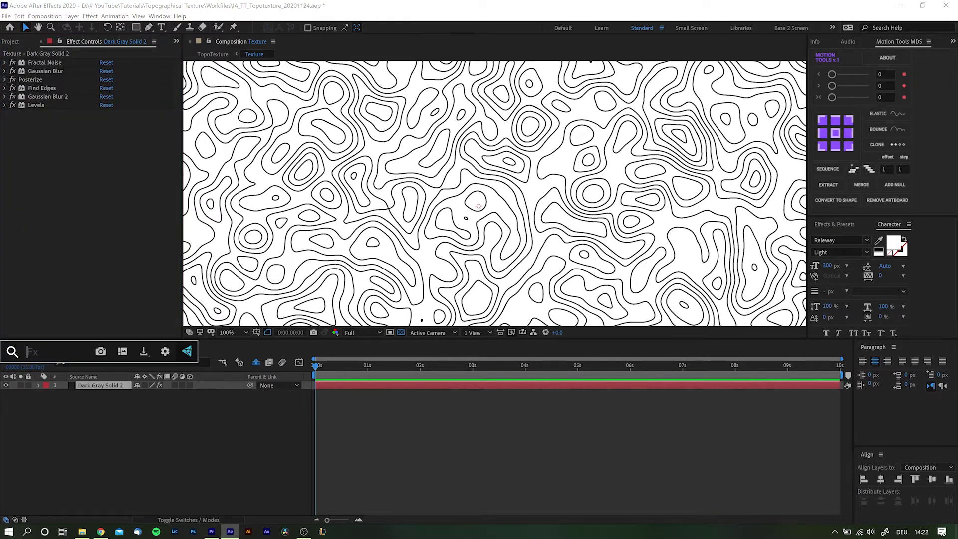
{"action": "type", "text": "shift"}
{"action": "key", "text": "Return"}
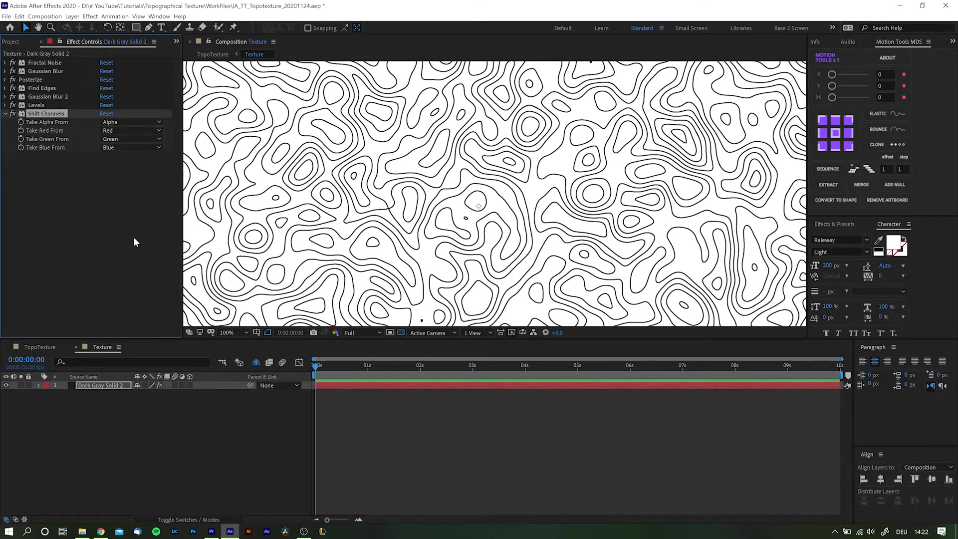
{"action": "left_click", "coordinate": [121, 121]}
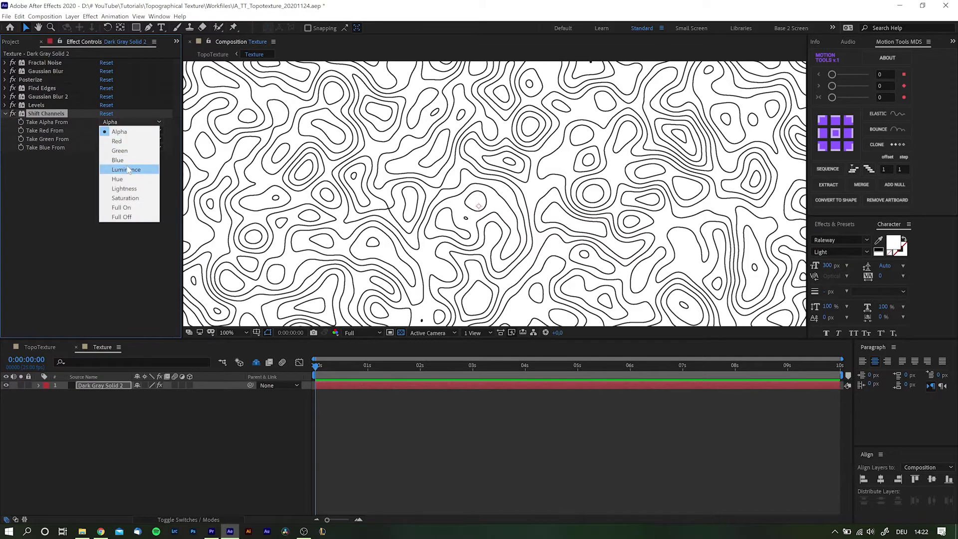
{"action": "left_click", "coordinate": [128, 170]}
{"action": "scroll", "coordinate": [423, 177], "scroll_direction": "up", "scroll_amount": 1}
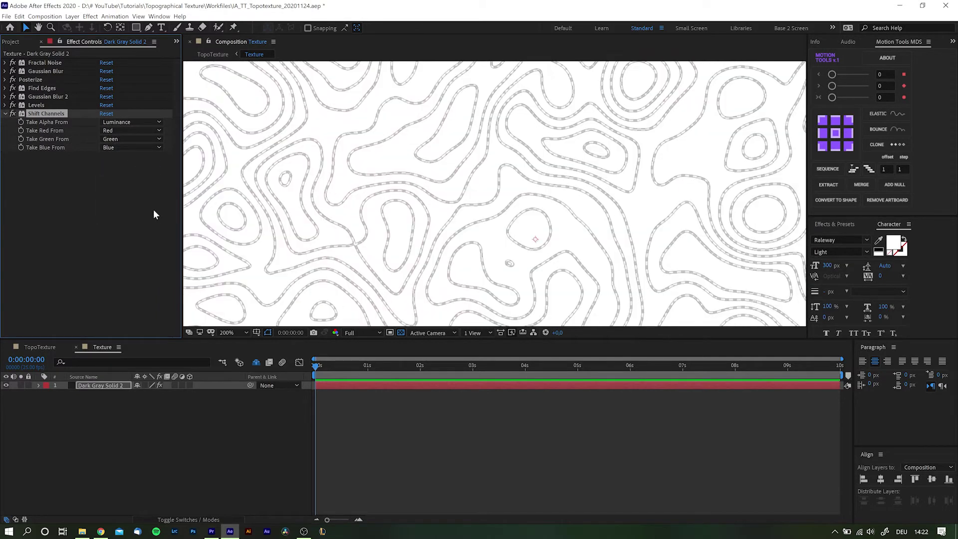
- Add Invert above Shift Channels with its Channel set to Luminance
{"action": "key", "text": "ctrl+space"}
{"action": "type", "text": "invert"}
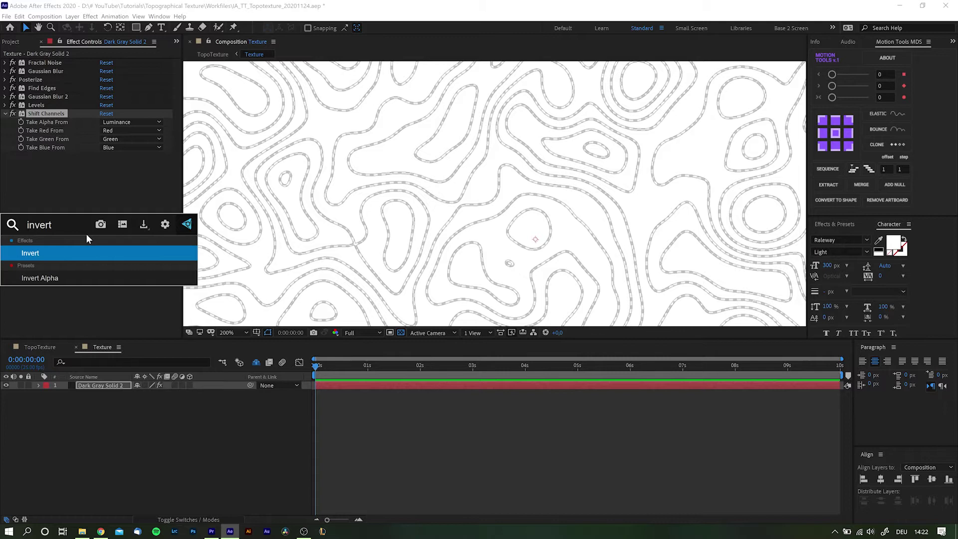
{"action": "key", "text": "Return"}
{"action": "left_click_drag", "start_coordinate": [27, 157], "coordinate": [31, 111]}
{"action": "left_click", "coordinate": [130, 121]}
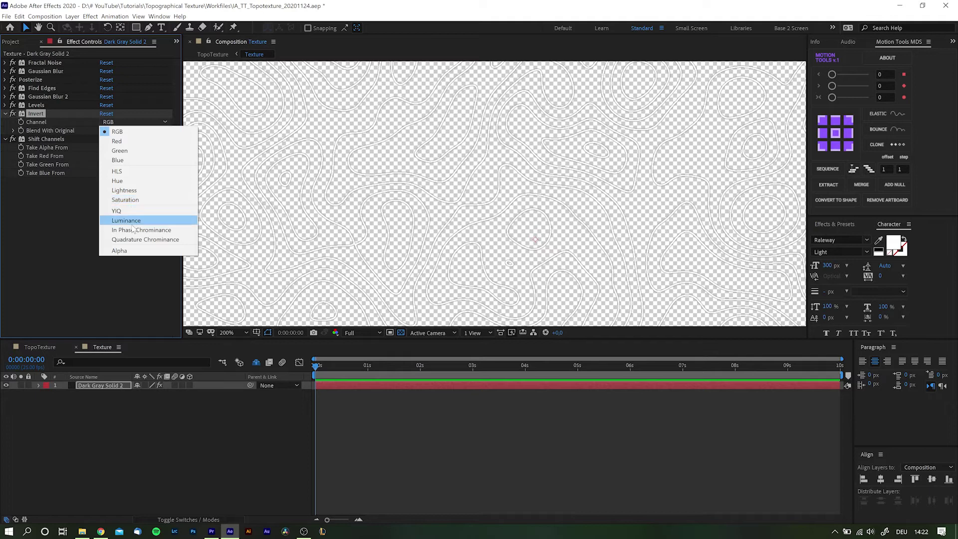
{"action": "left_click", "coordinate": [132, 220]}
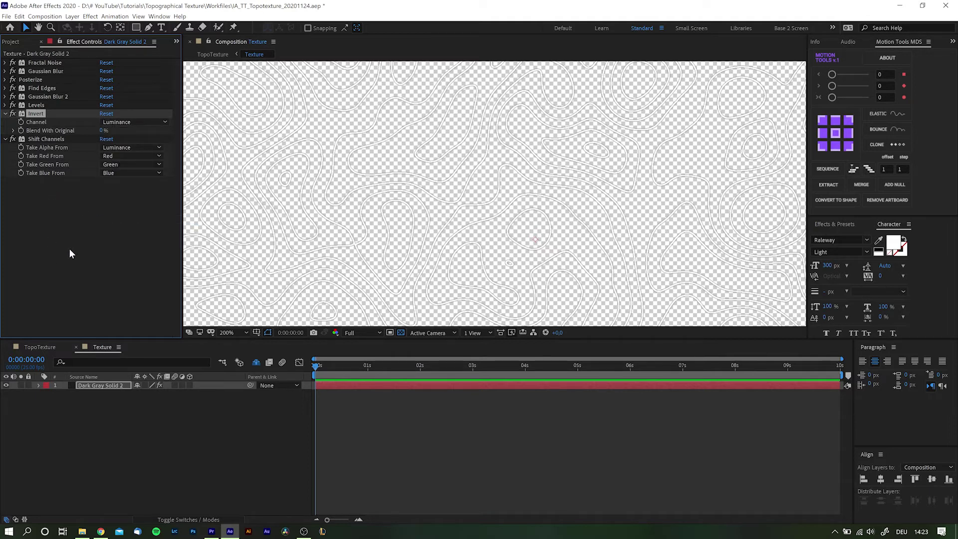
- Zoom the viewer to inspect the lines, then scrub the Posterize Level to 20
{"action": "scroll", "coordinate": [517, 220], "scroll_direction": "up", "scroll_amount": 2}
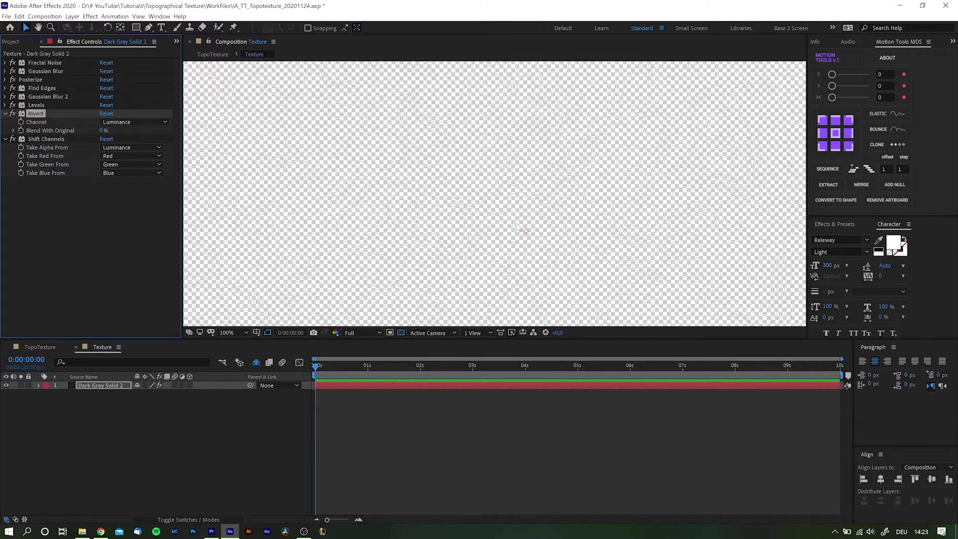
{"action": "scroll", "coordinate": [517, 217], "scroll_direction": "up", "scroll_amount": 2}
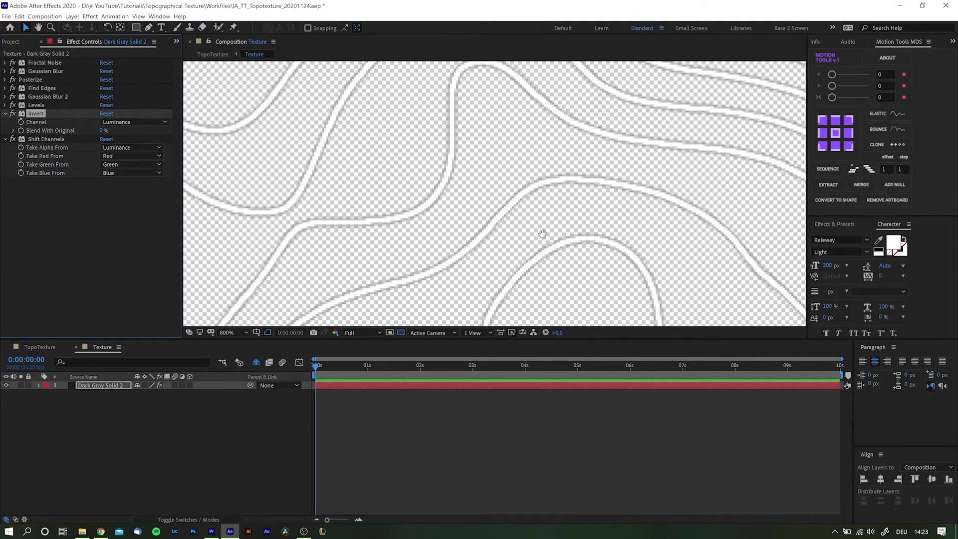
{"action": "scroll", "coordinate": [534, 185], "scroll_direction": "down", "scroll_amount": 6}
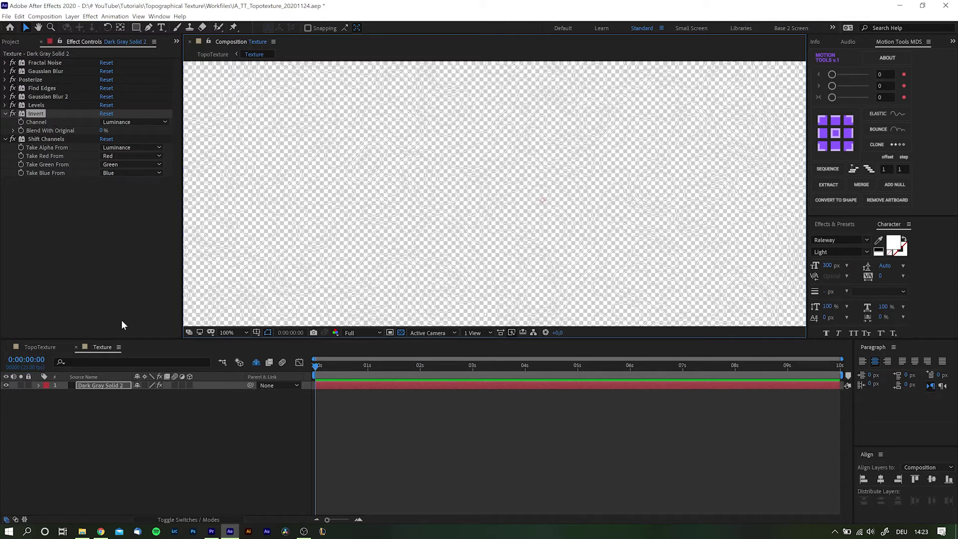
{"action": "left_click", "coordinate": [5, 80]}
{"action": "mouse_move", "coordinate": [101, 89]}
{"action": "left_mouse_down"}
{"action": "mouse_move", "coordinate": [150, 88]}
{"action": "mouse_move", "coordinate": [86, 91]}
{"action": "left_mouse_up"}
- Undo the Posterize Level change, returning it to 10
{"action": "key", "text": "ctrl+z"}
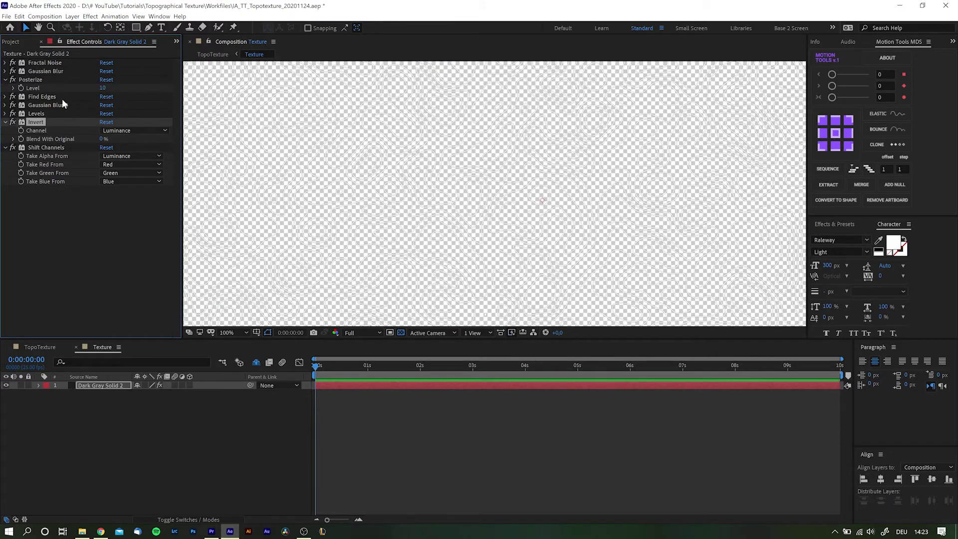
{"action": "left_click", "coordinate": [5, 62]}
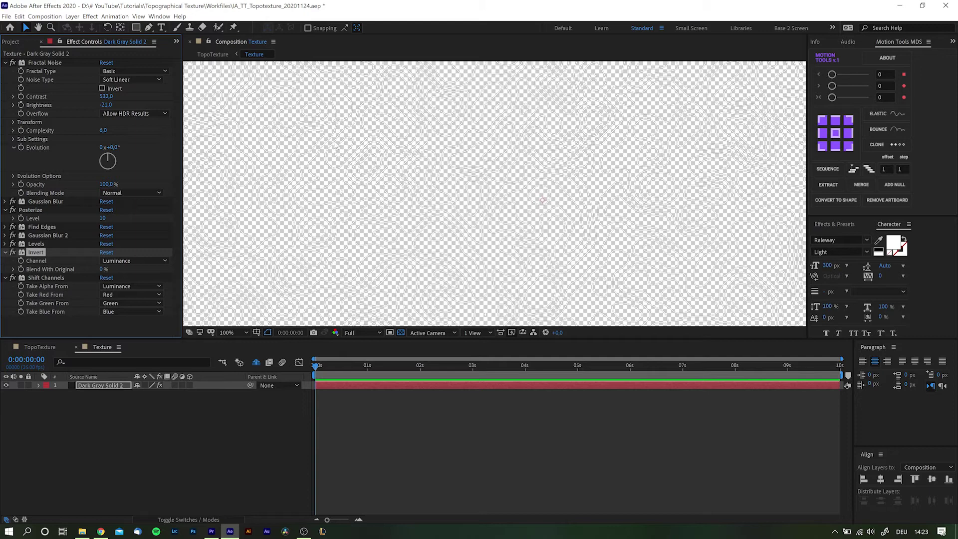
{"action": "left_click", "coordinate": [94, 385]}
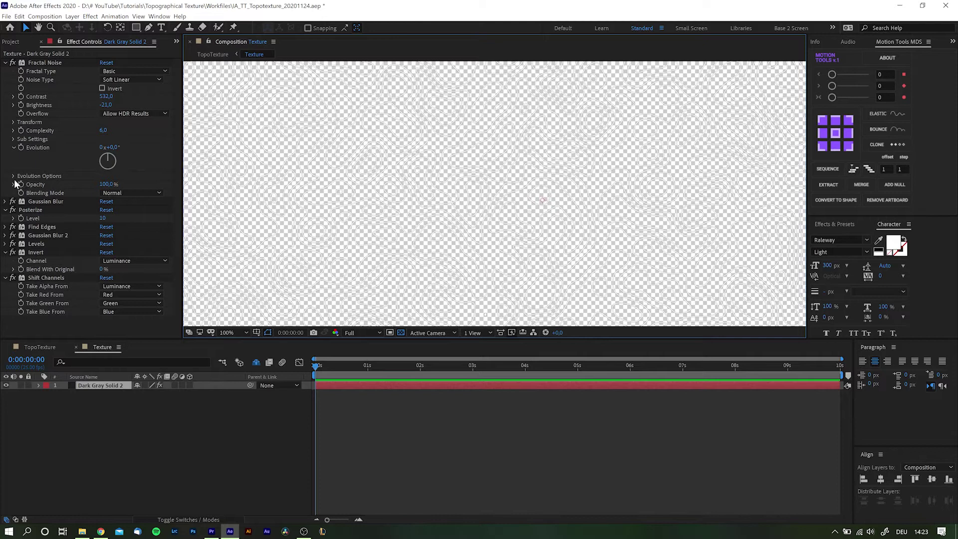
- Try moving the Fractal Noise Offset Turbulence point, then revert it to 1500,1500
{"action": "left_click", "coordinate": [13, 122]}
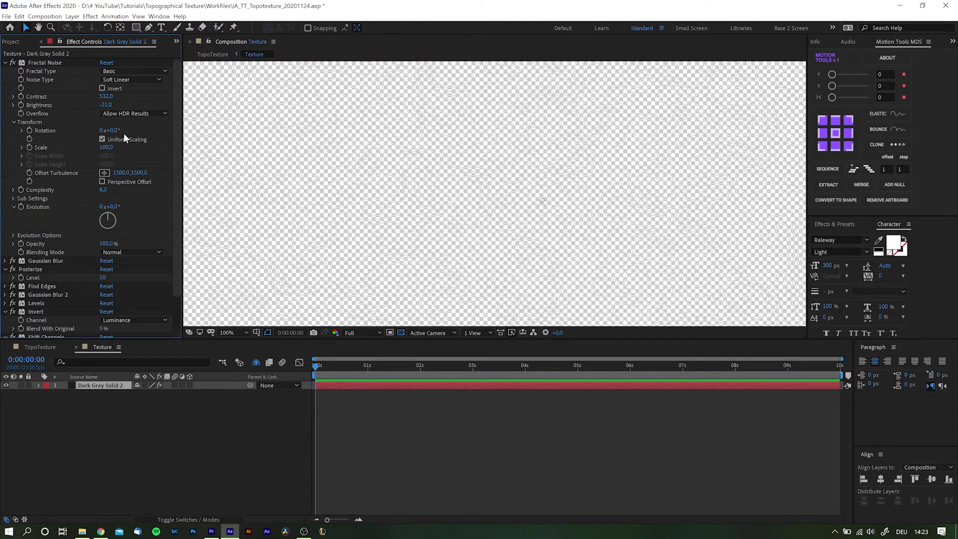
{"action": "left_click", "coordinate": [106, 172]}
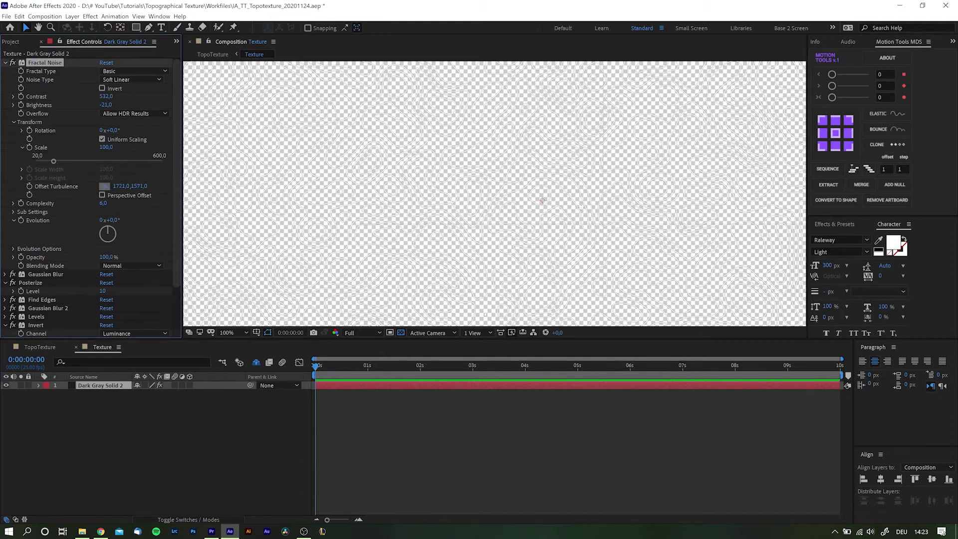
{"action": "left_click", "coordinate": [560, 142]}
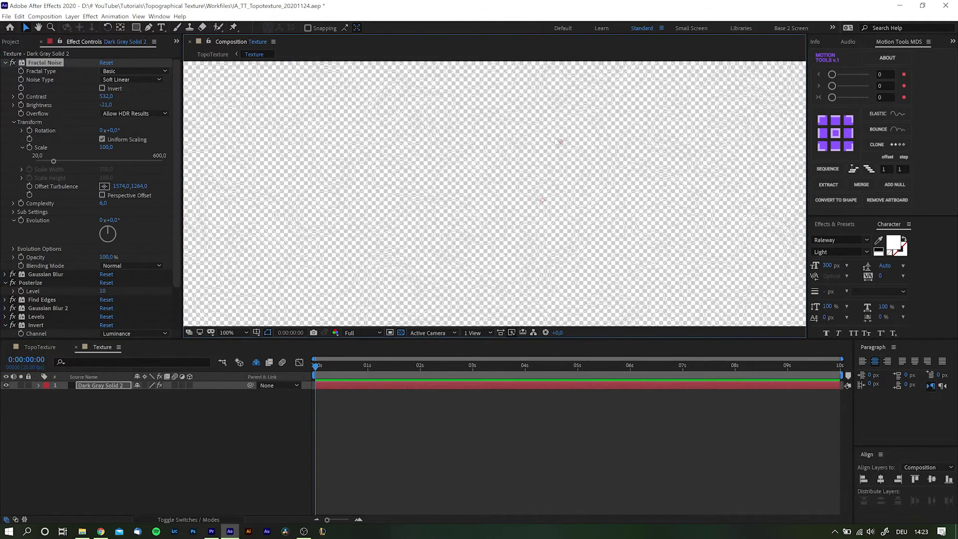
{"action": "left_click_drag", "start_coordinate": [561, 144], "coordinate": [547, 199]}
{"action": "key", "text": "ctrl+z"}
{"action": "key", "text": "ctrl+z"}
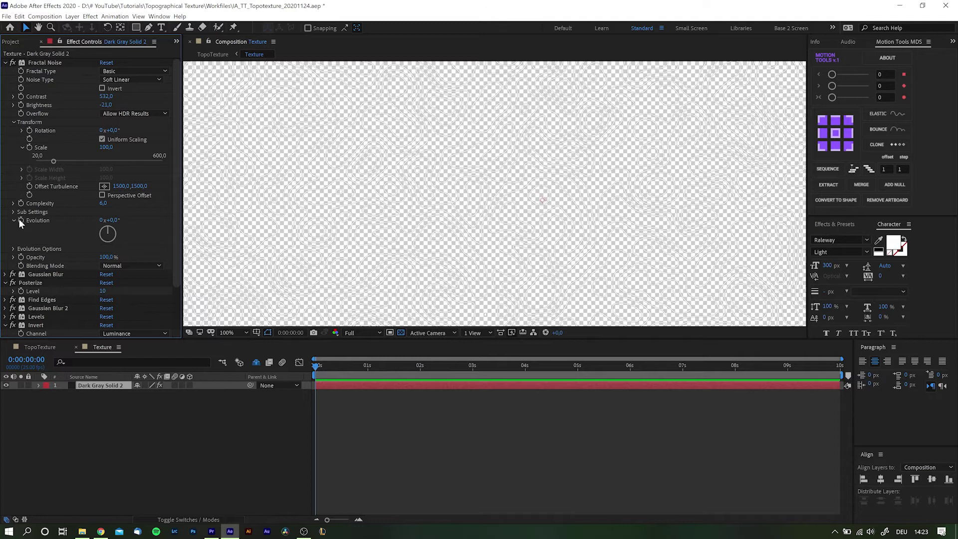
- Drive the Fractal Noise Evolution with the expression time*30
{"action": "left_click", "coordinate": [19, 218], "text": "alt"}
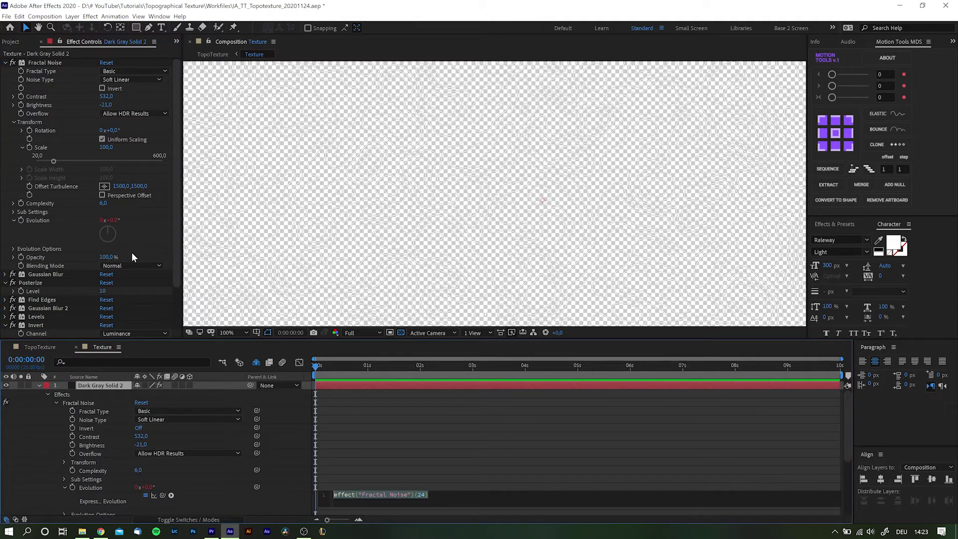
{"action": "type", "text": "time*30"}
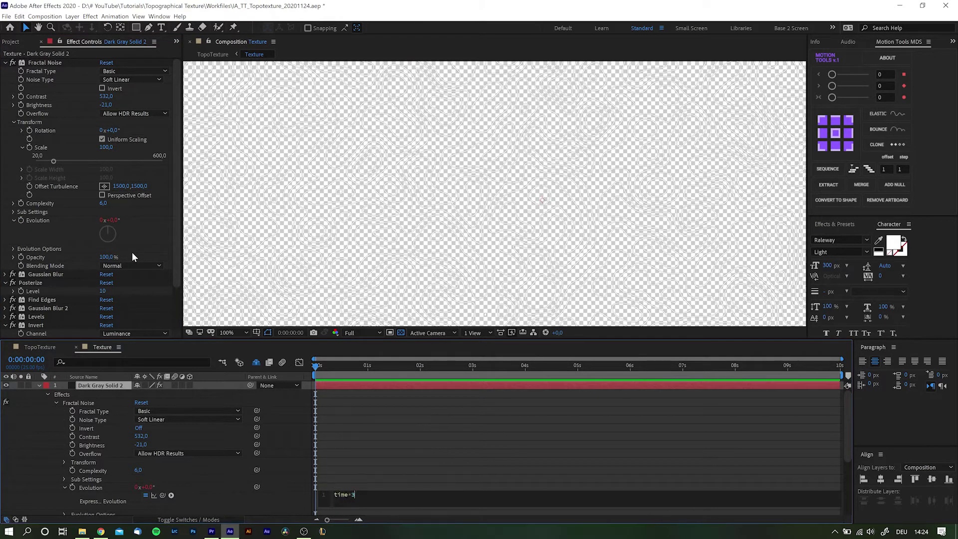
{"action": "key", "text": "KP_Enter"}
- Add Posterize Time with Frame Rate 5 and scrub the playhead to about frame 18
{"action": "key", "text": "ctrl+space"}
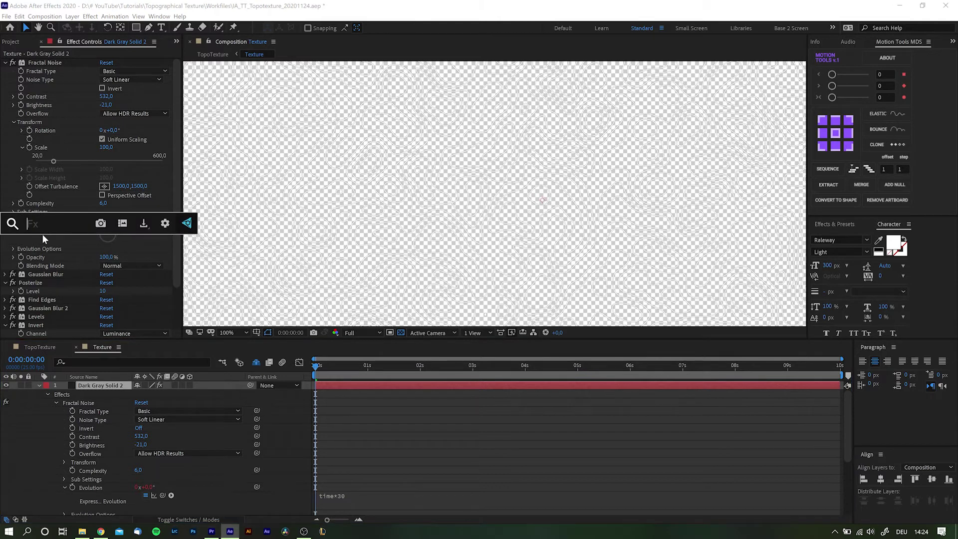
{"action": "type", "text": "poster"}
{"action": "key", "text": "Return"}
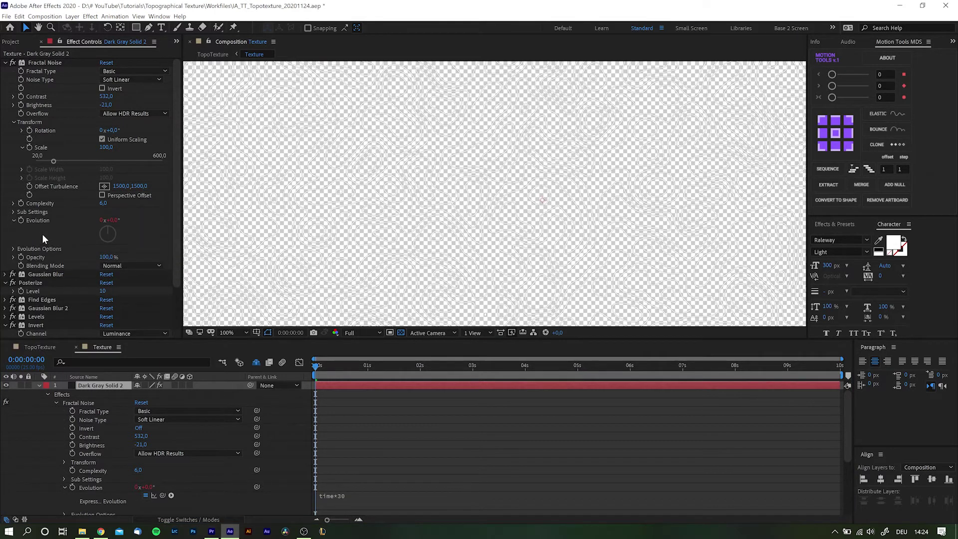
{"action": "left_click", "coordinate": [107, 333]}
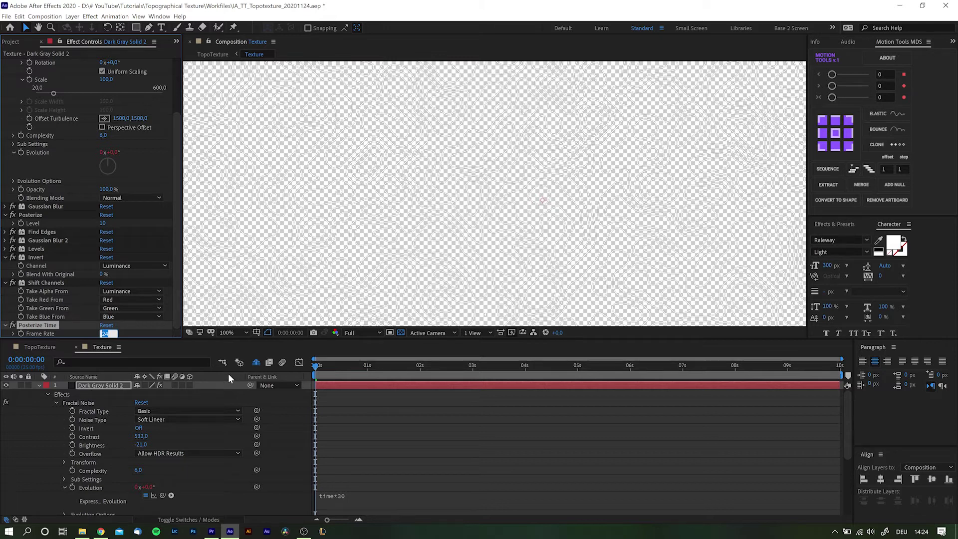
{"action": "type", "text": "5"}
{"action": "key", "text": "Return"}
{"action": "left_click_drag", "start_coordinate": [333, 368], "coordinate": [353, 368]}
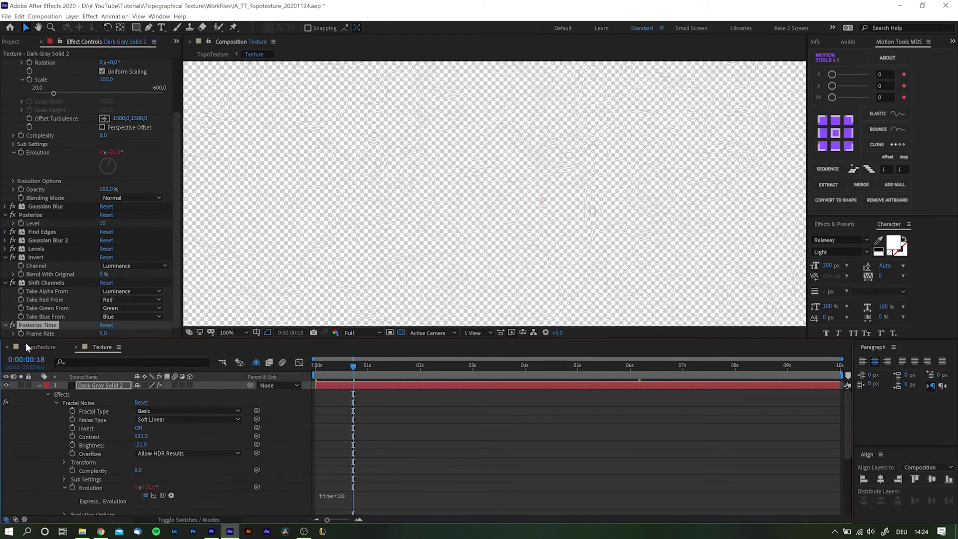
- Switch to the TopoTexture composition and make the Texture contour layer visible
{"action": "left_click", "coordinate": [28, 344]}
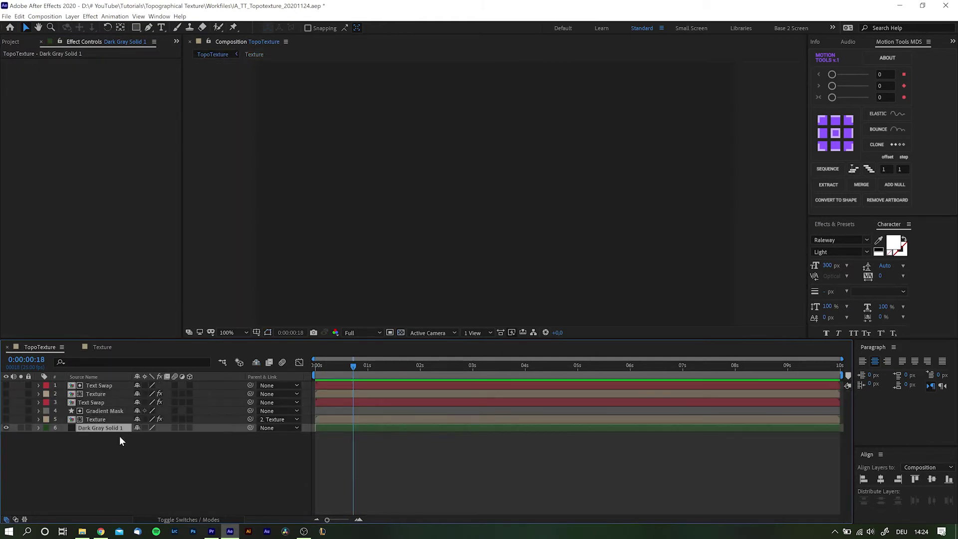
{"action": "left_click", "coordinate": [7, 424]}
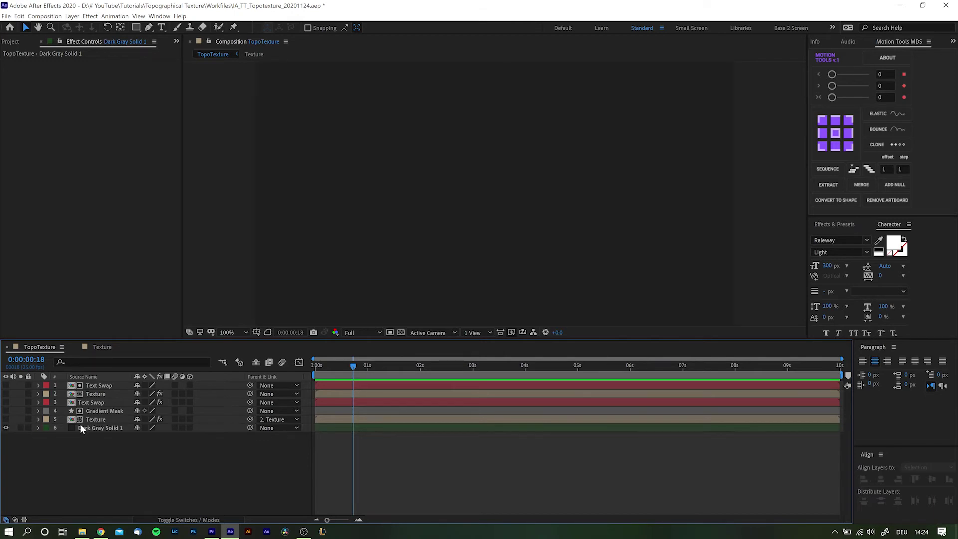
{"action": "left_click", "coordinate": [100, 420]}
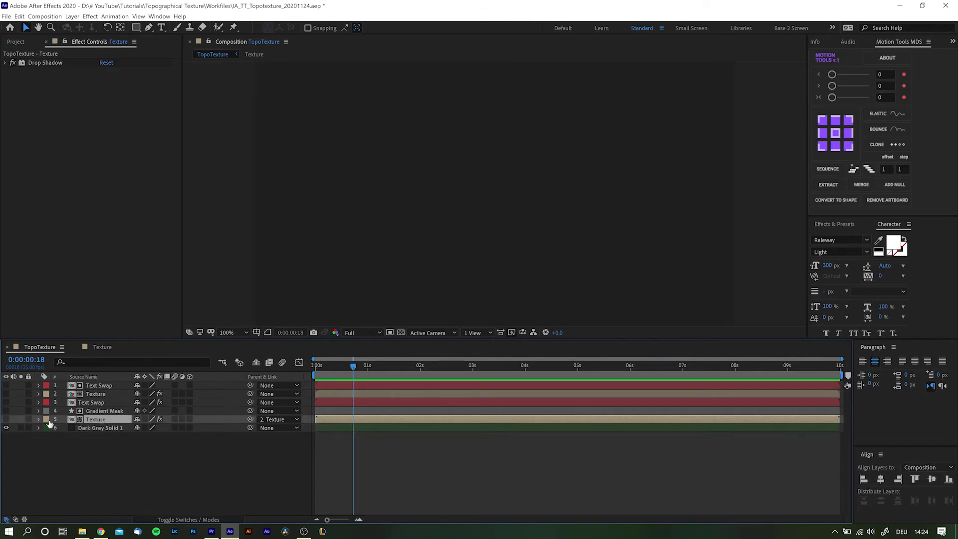
{"action": "left_click", "coordinate": [6, 419]}
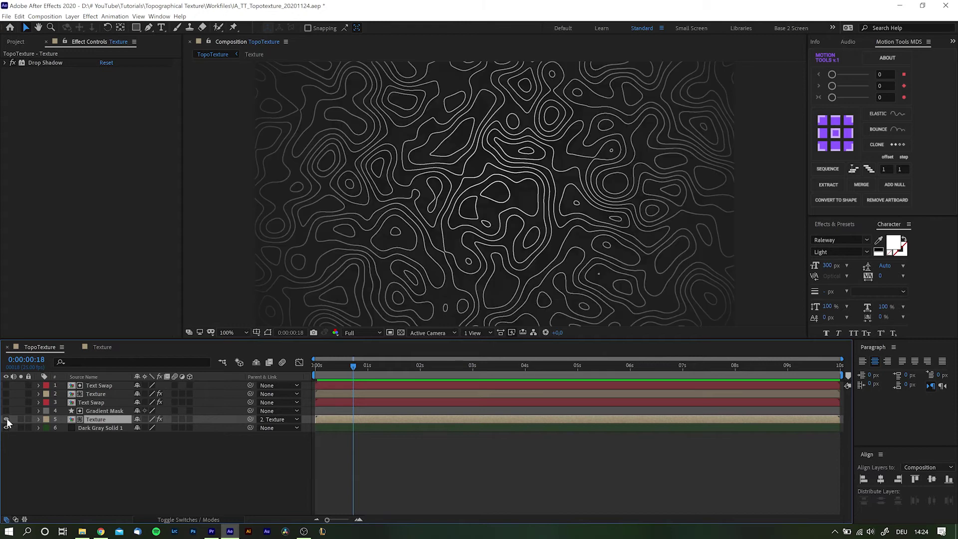
{"action": "left_click", "coordinate": [42, 65]}
{"action": "scroll", "coordinate": [508, 199], "scroll_direction": "up", "scroll_amount": 1}
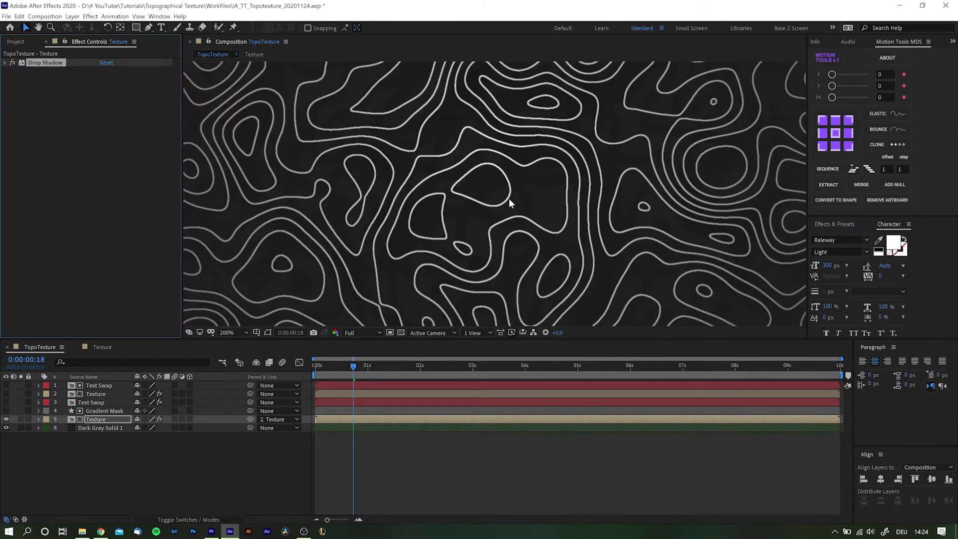
- Toggle the Gradient Mask layer off again and show the lower Moikka! Text Swap layer
{"action": "left_click", "coordinate": [110, 411]}
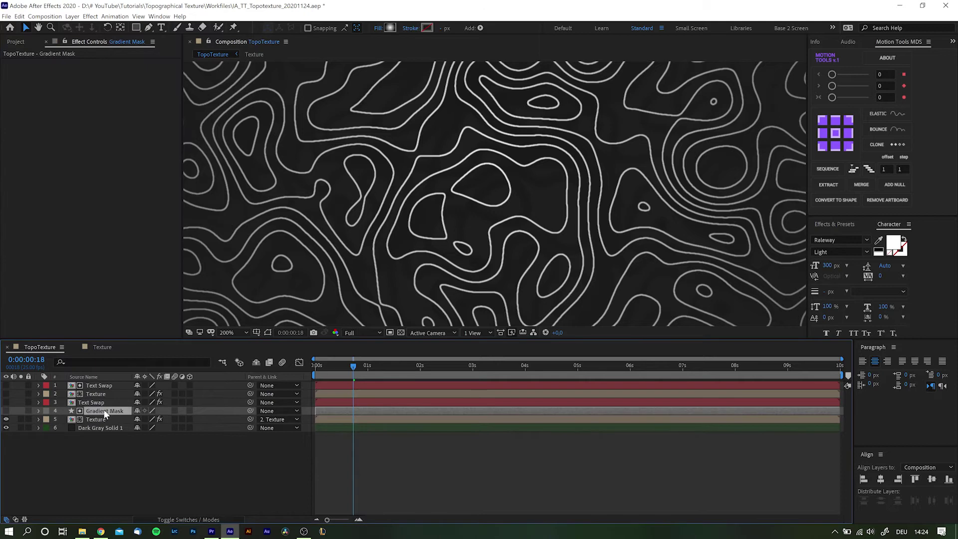
{"action": "left_click", "coordinate": [6, 411]}
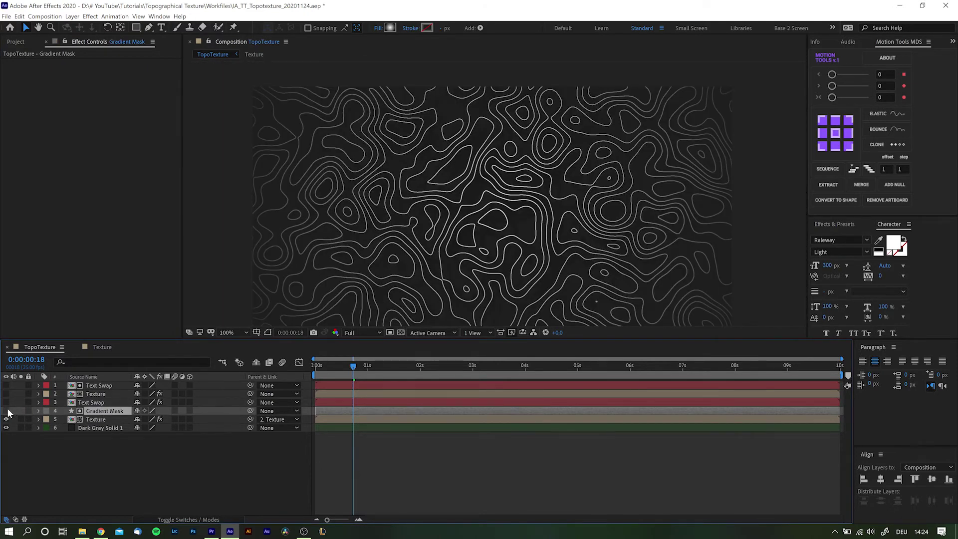
{"action": "left_click", "coordinate": [6, 410]}
{"action": "left_click", "coordinate": [6, 411]}
{"action": "left_click", "coordinate": [61, 401]}
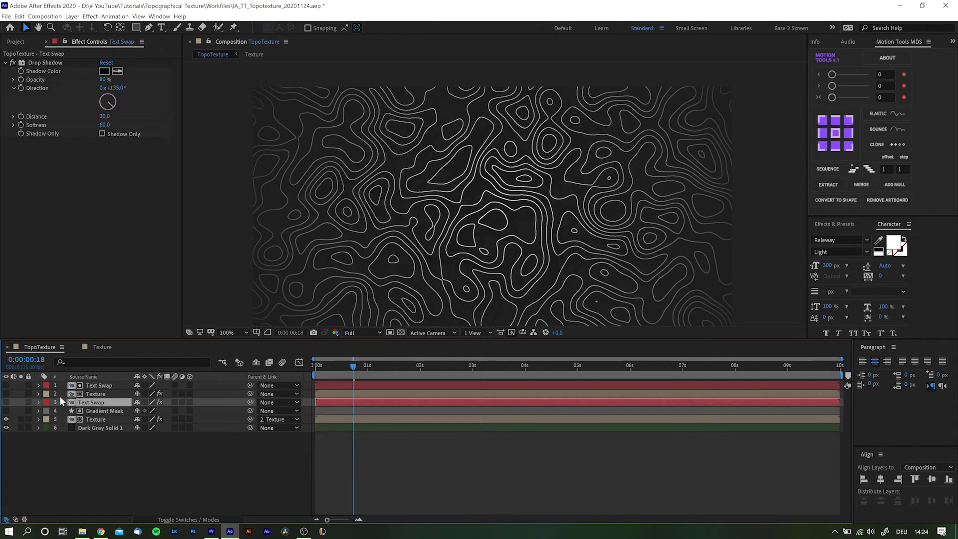
{"action": "left_click", "coordinate": [7, 402]}
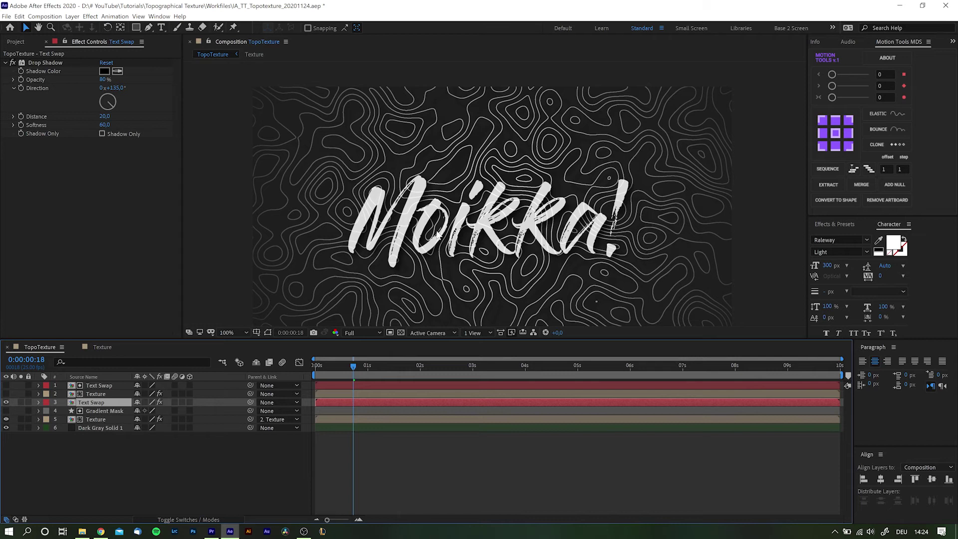
- Show layer 2 Texture inside the Moikka! letters and inspect its Gradient Ramp and Deep Glow
{"action": "left_click", "coordinate": [89, 386]}
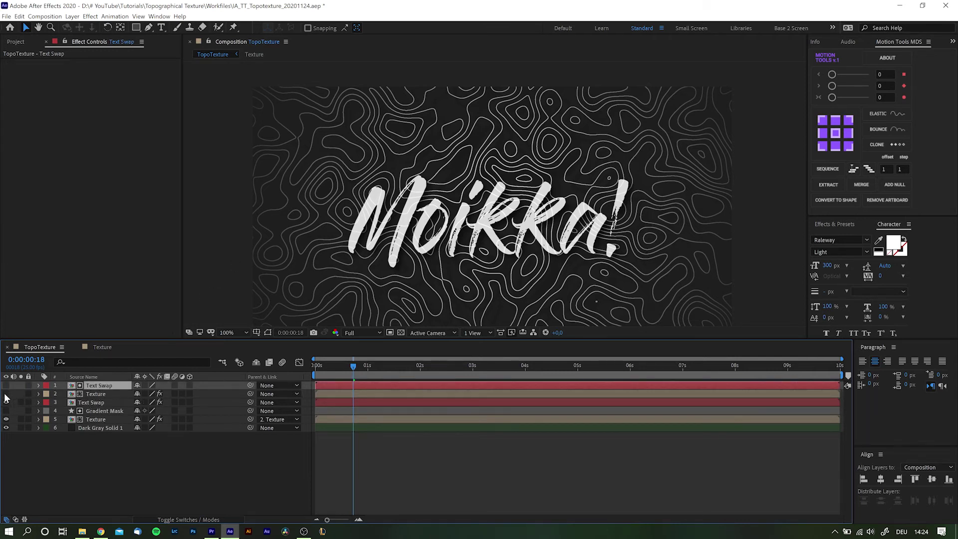
{"action": "key", "text": "F2"}
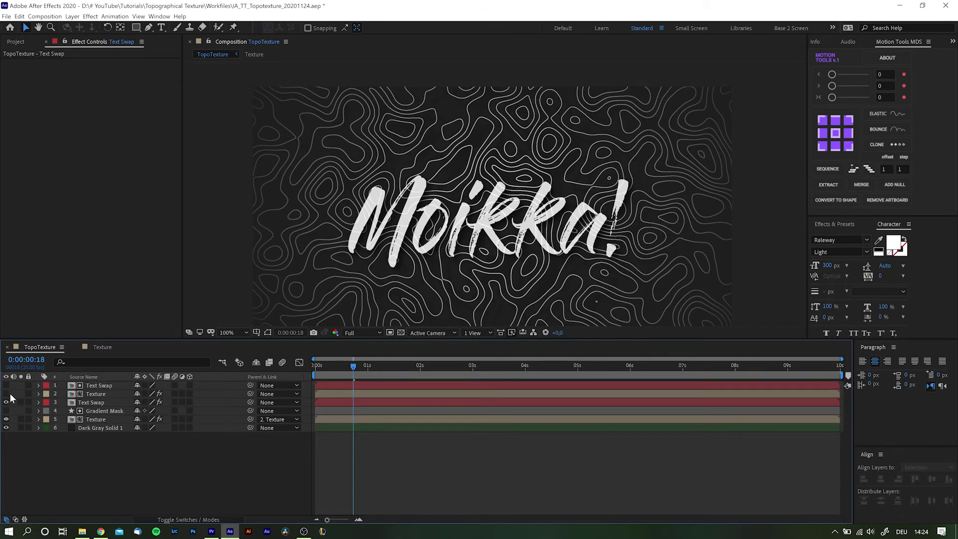
{"action": "left_click", "coordinate": [6, 393]}
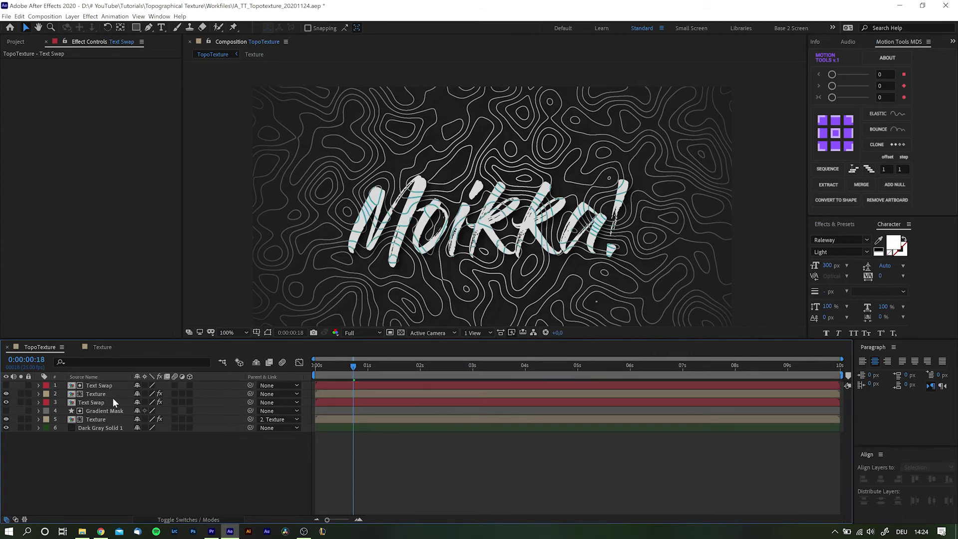
{"action": "left_click", "coordinate": [100, 394]}
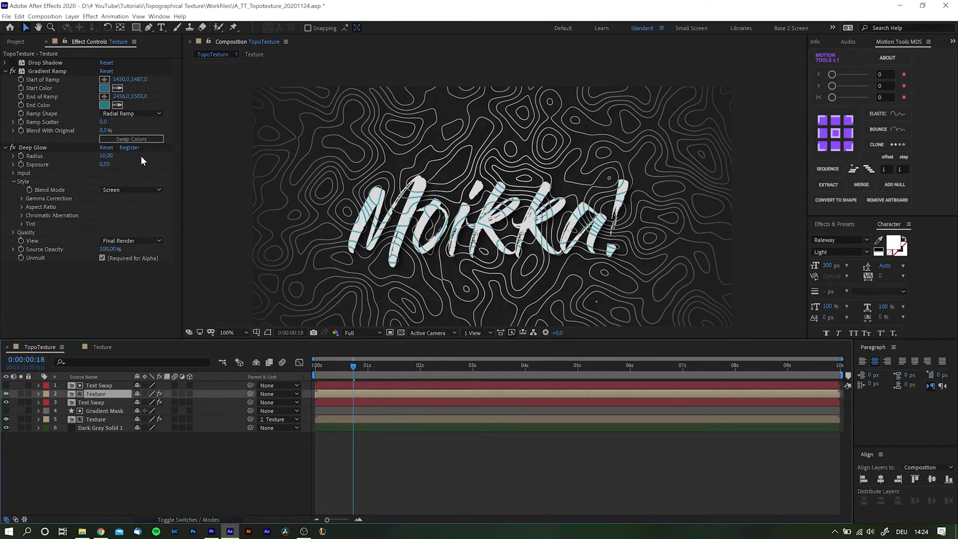
{"action": "left_click", "coordinate": [52, 89]}
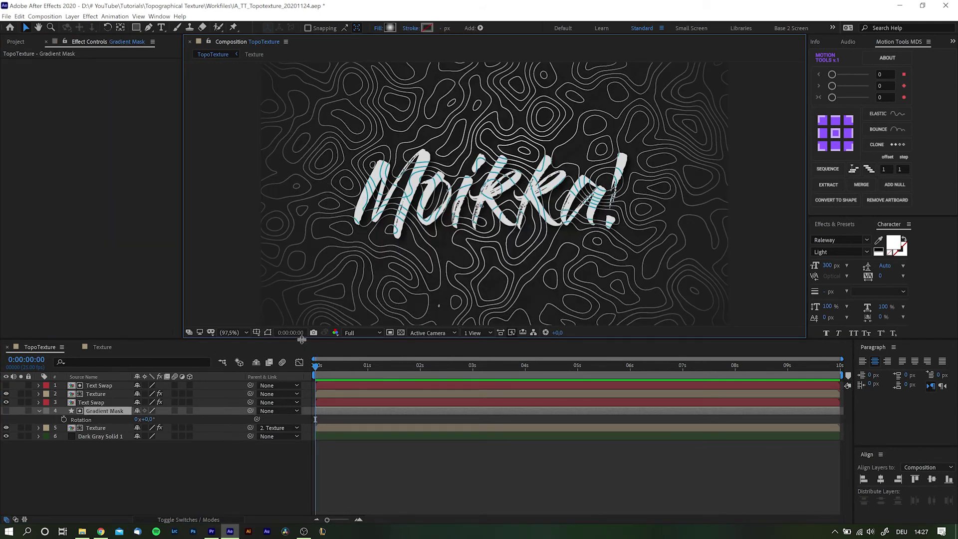
- Enlarge the composition viewer and play a preview of the animated contours and lettering
{"action": "left_click_drag", "start_coordinate": [302, 339], "coordinate": [297, 404]}
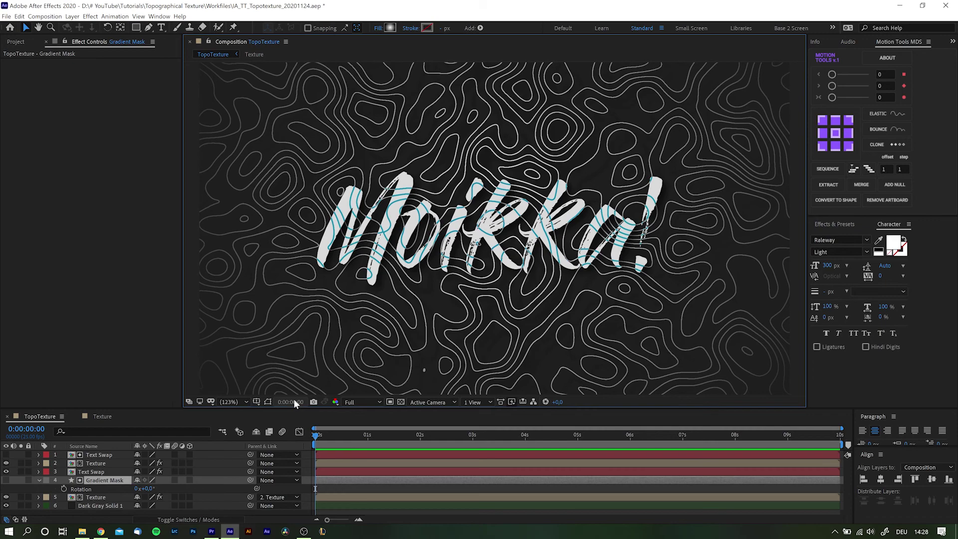
{"action": "key", "text": "space"}
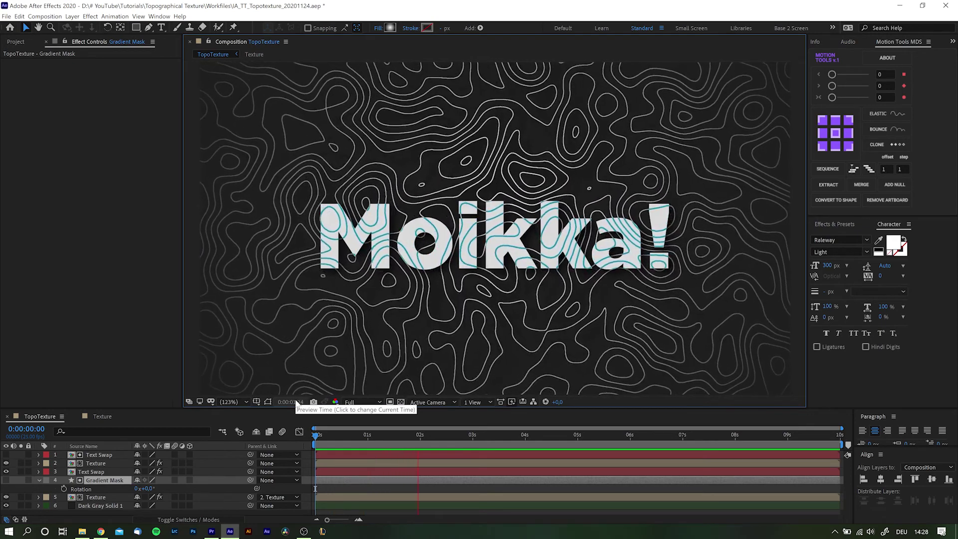